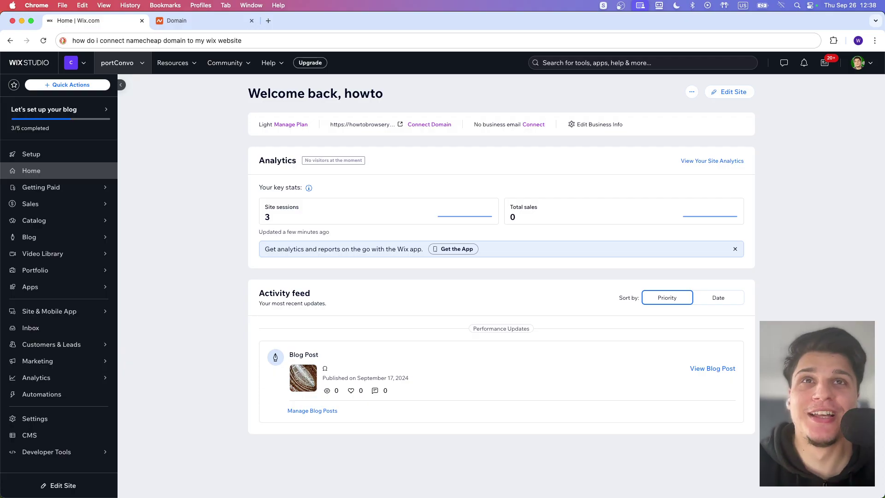
- Search the dashboard for "domain" and open the Domains result
left_click(543, 62)
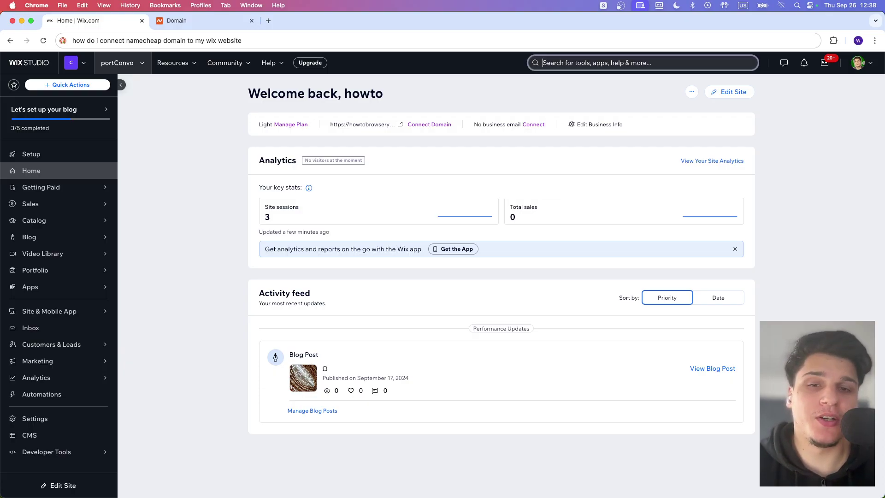
type("domain")
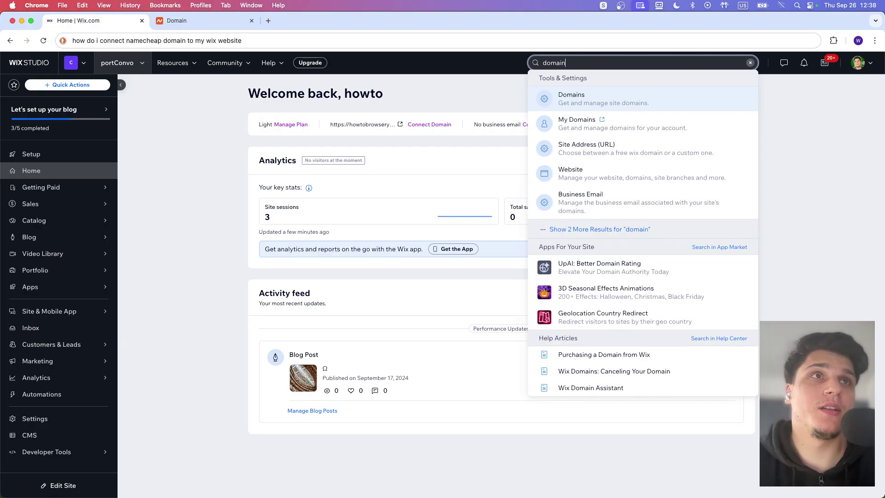
key("Return")
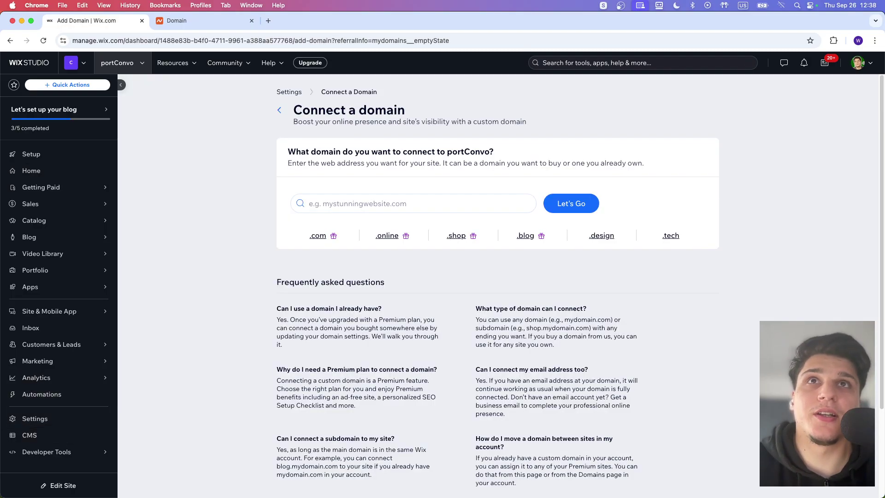
- Go to the site's Settings and open Domains from there
left_click(289, 92)
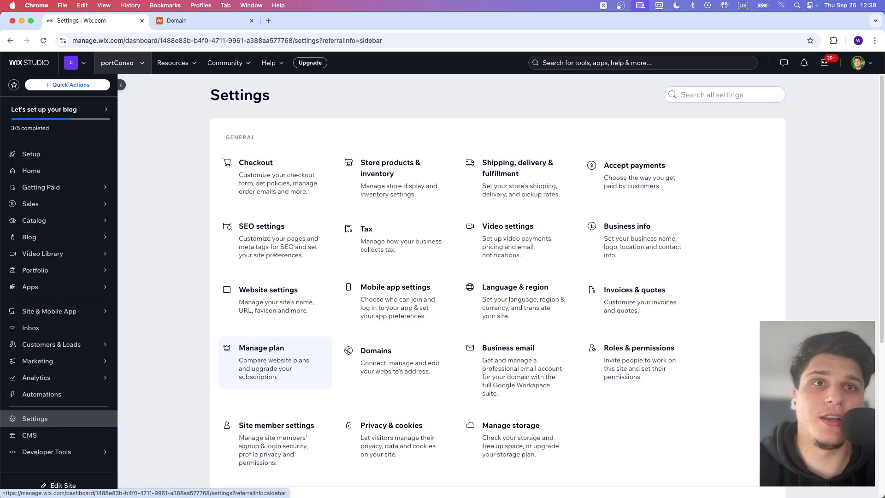
scroll(397, 322, "down", 1)
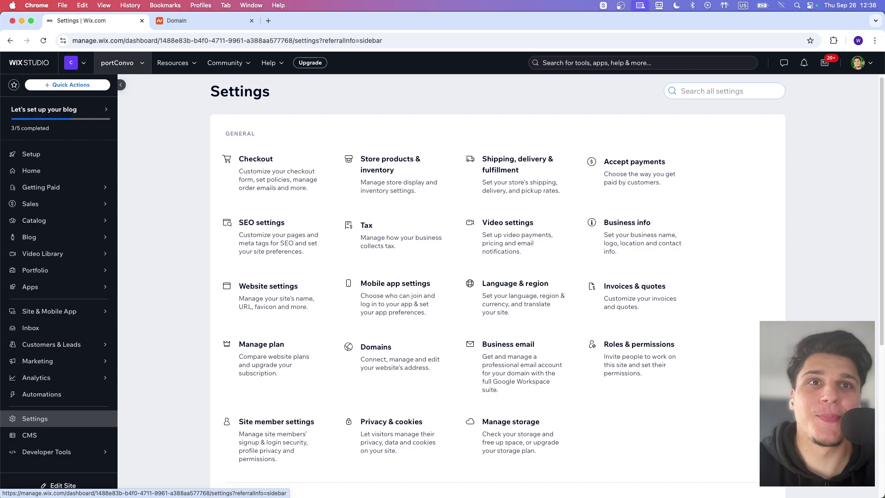
left_click(397, 357)
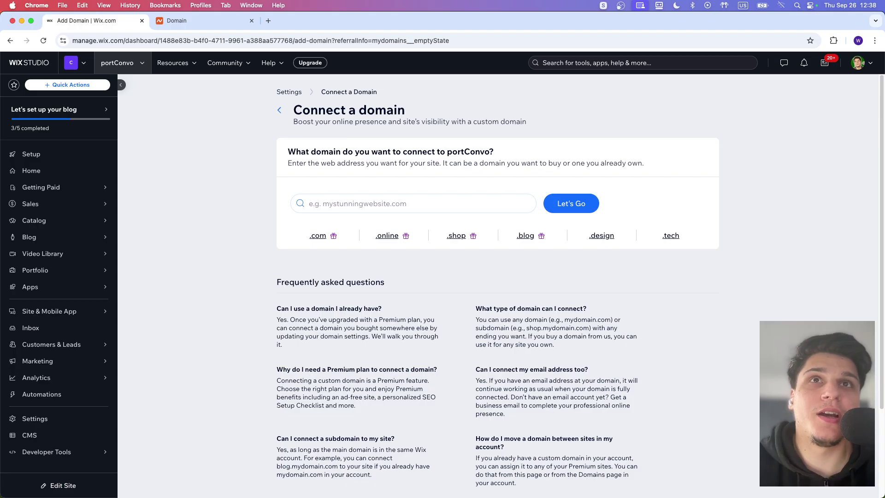
left_click(309, 204)
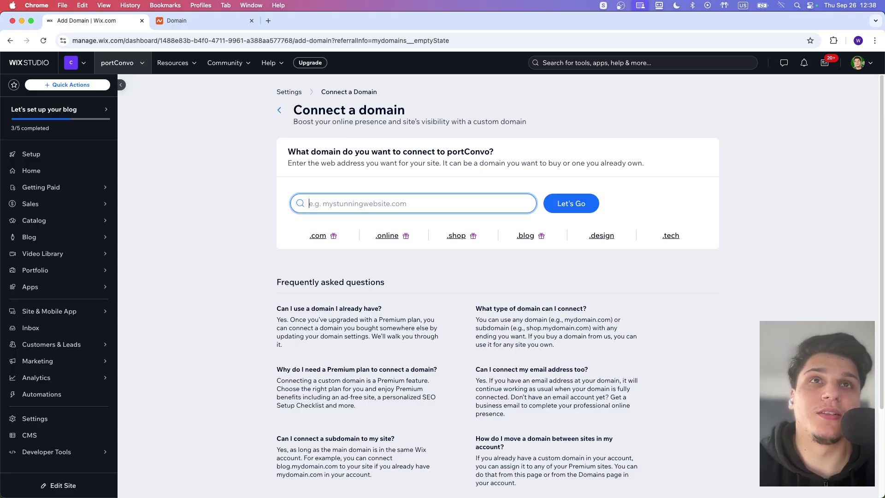
- Check in the list of sites which site the domain will be connected to
left_click_drag(447, 151, 489, 153)
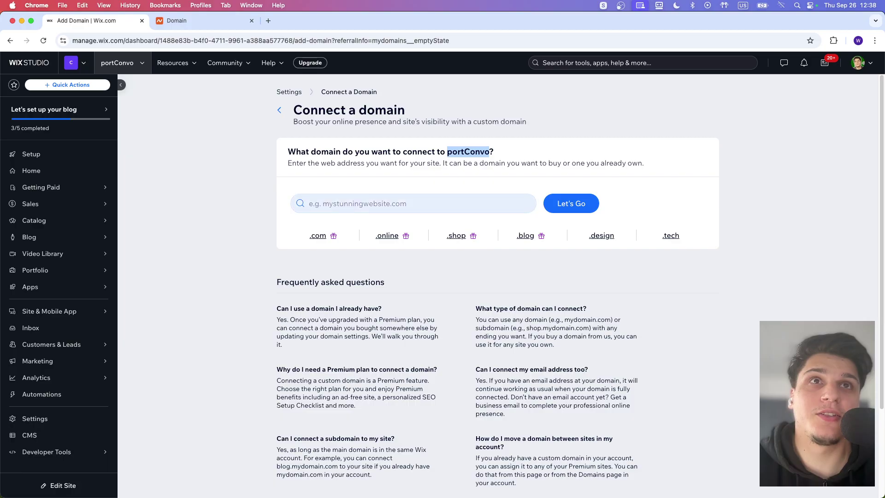
left_click(452, 204)
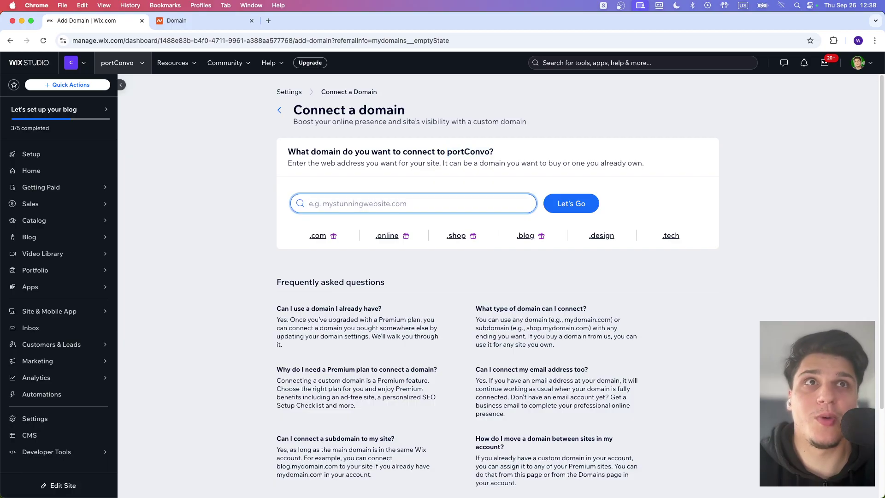
left_click(121, 62)
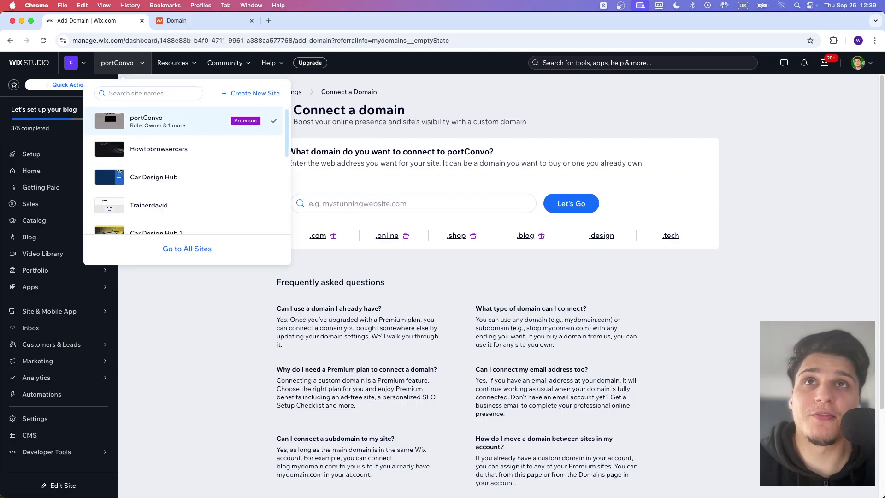
left_click(415, 203)
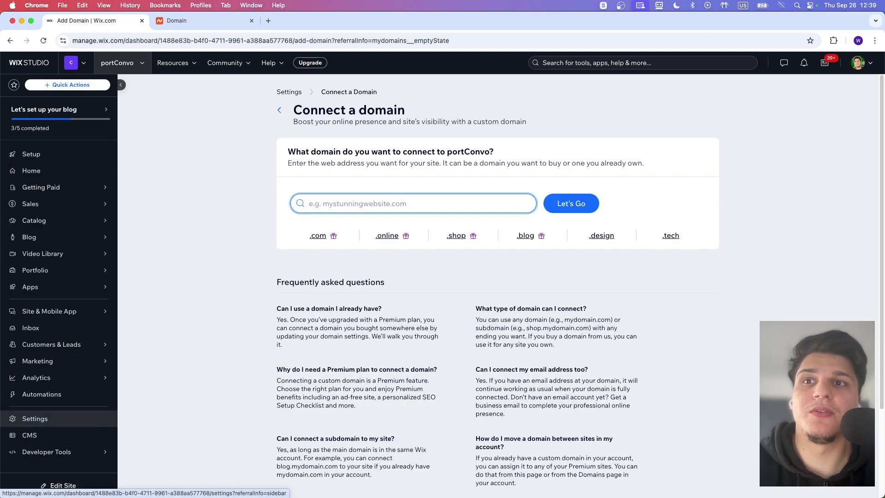
- Open the Website settings and examine the site name and the free site address (URL)
left_click(35, 418)
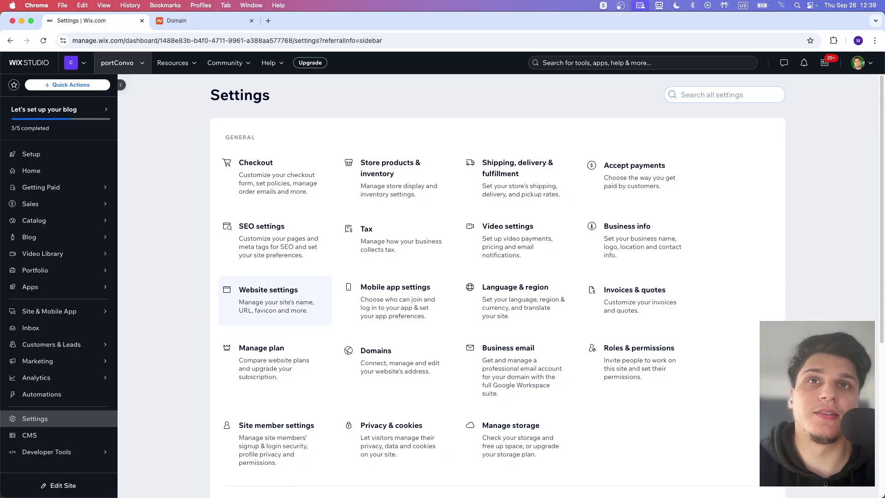
left_click(269, 295)
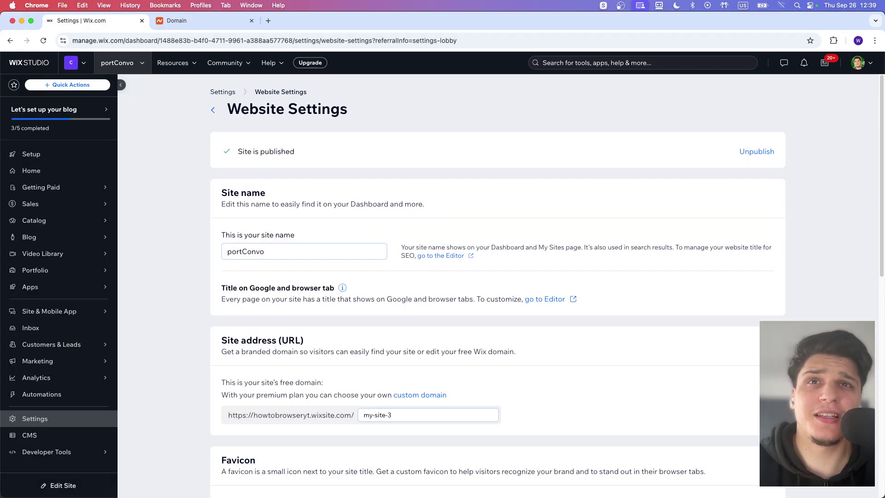
left_click_drag(254, 415, 327, 415)
left_click(327, 415)
triple_click(369, 415)
left_click(227, 252)
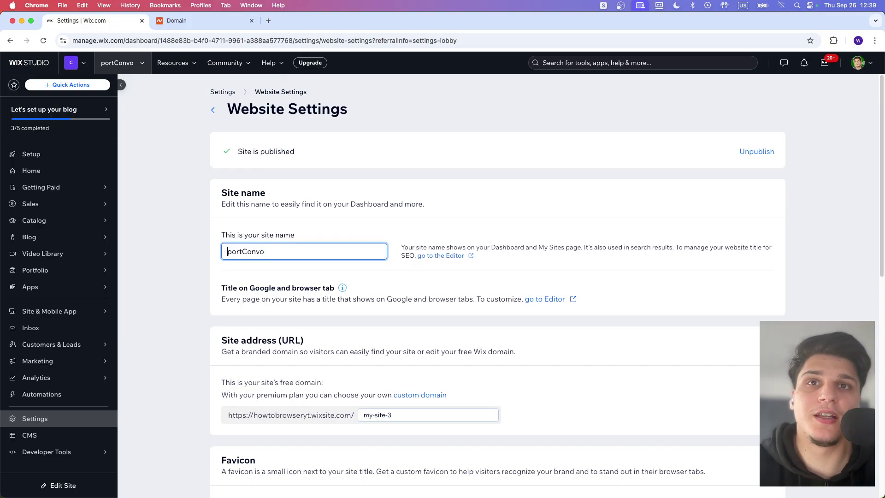
left_click_drag(221, 340, 267, 340)
left_click(364, 415)
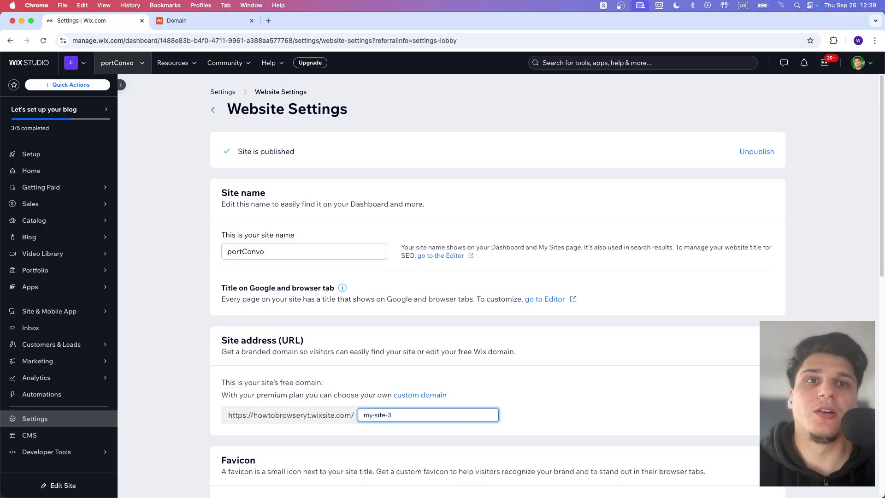
key("super+a")
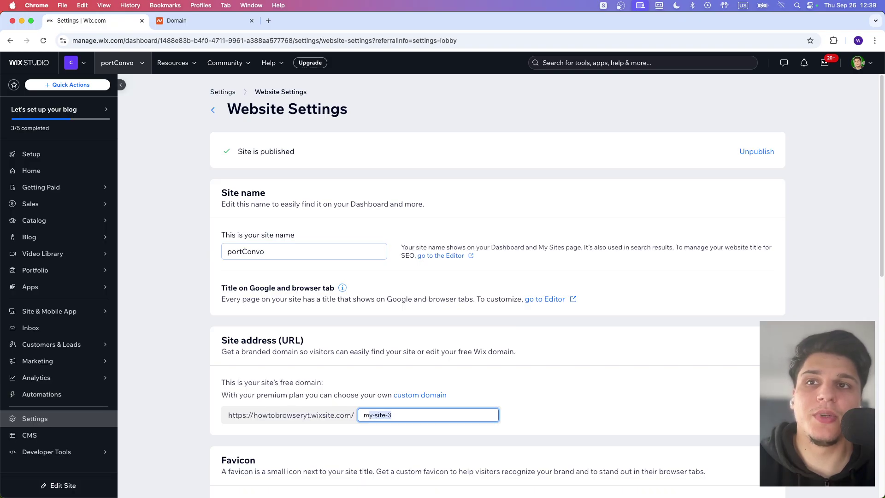
- Return to Settings and open Domains to reach the domain entry field
left_click(223, 92)
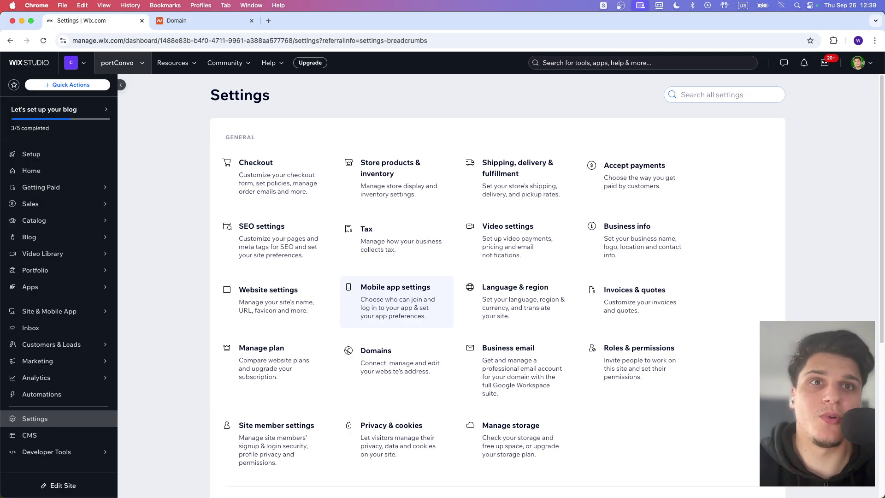
left_click(375, 358)
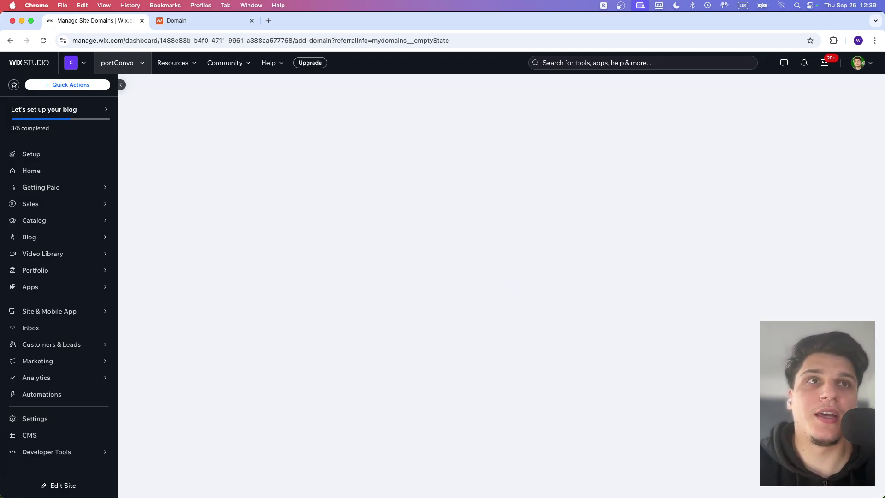
left_click(413, 203)
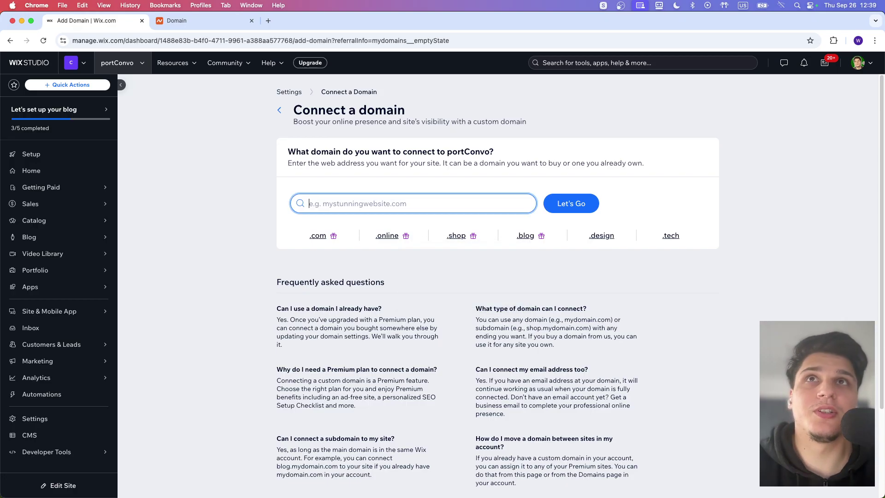
- Switch to Namecheap and clear both custom nameserver entries of howtobrowser.site
left_click(199, 20)
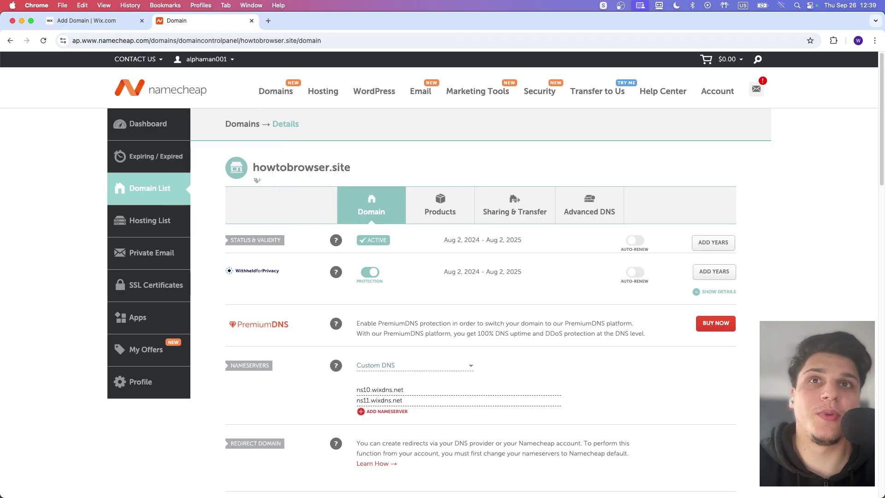
left_click_drag(404, 390, 357, 390)
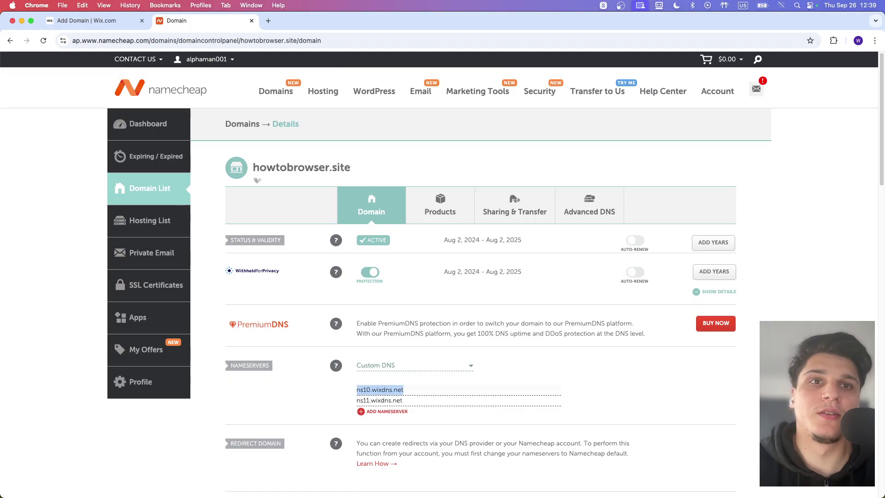
key("BackSpace")
key("Tab")
key("BackSpace")
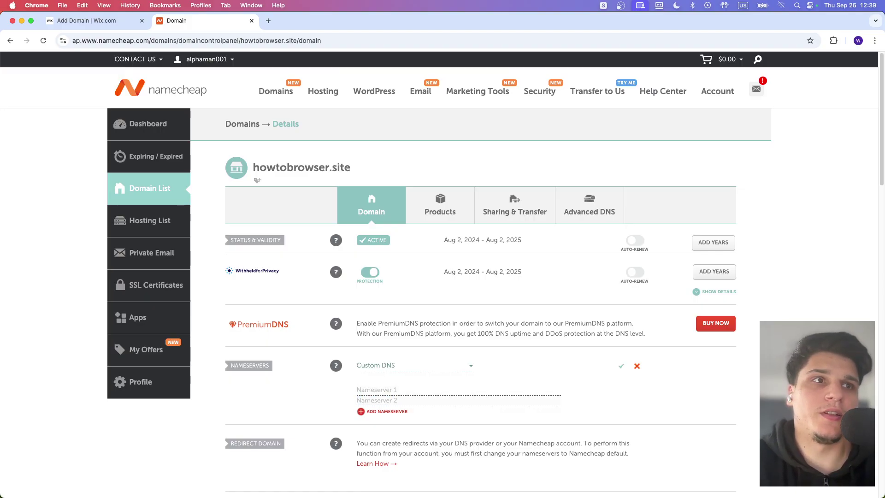
- Copy howtobrowser.site from the Namecheap domain list and submit it in Wix as the domain to connect to portConvo
left_click(242, 124)
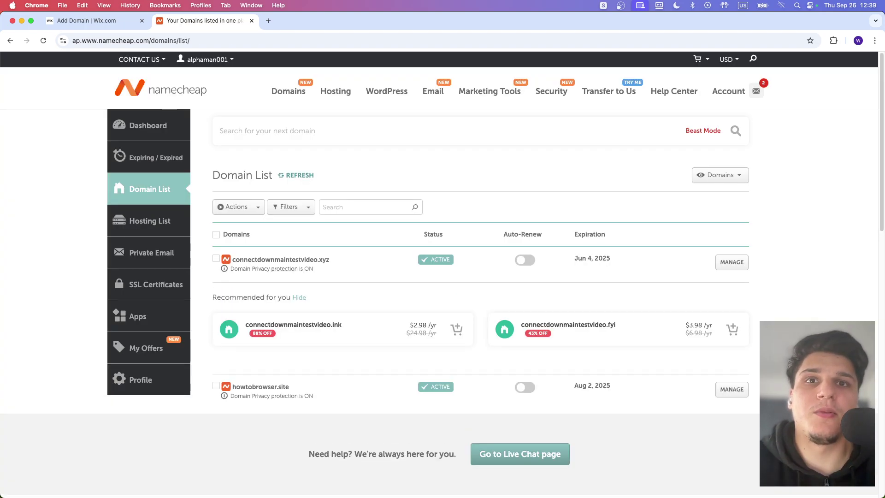
left_click_drag(289, 388, 232, 387)
key("super+c")
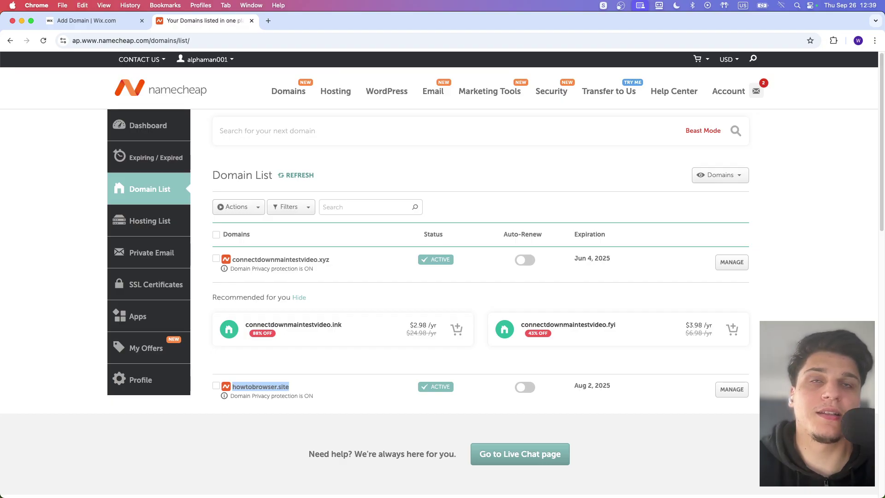
left_click(94, 20)
key("super+v")
key("Return")
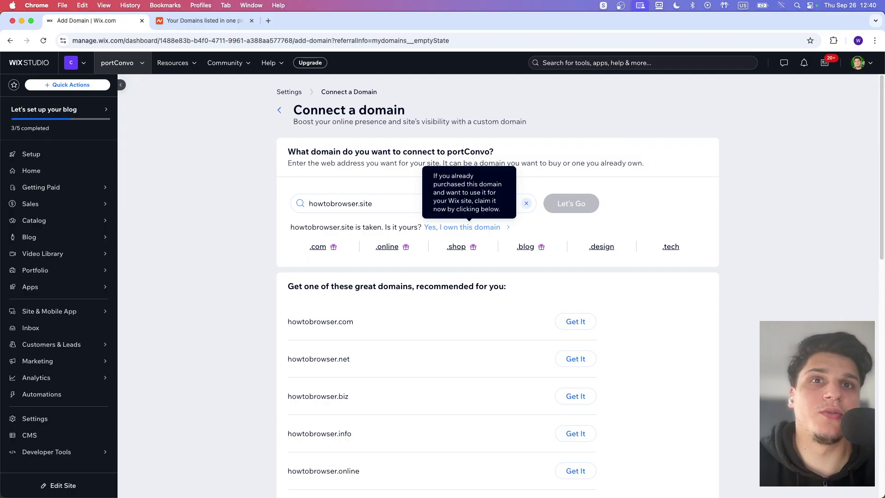
- Claim howtobrowser.site as an owned domain and choose the manual setup instead of the Namecheap login
left_click(462, 227)
left_click(442, 318)
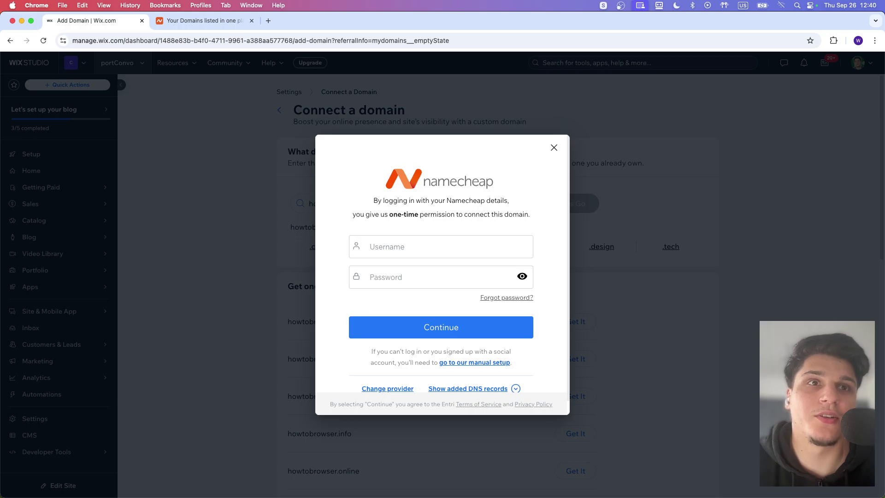
left_click(441, 247)
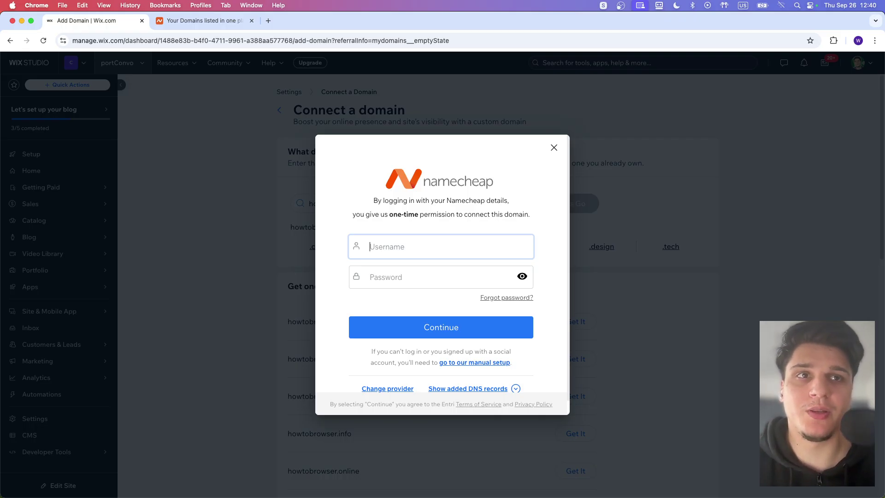
left_click(441, 277)
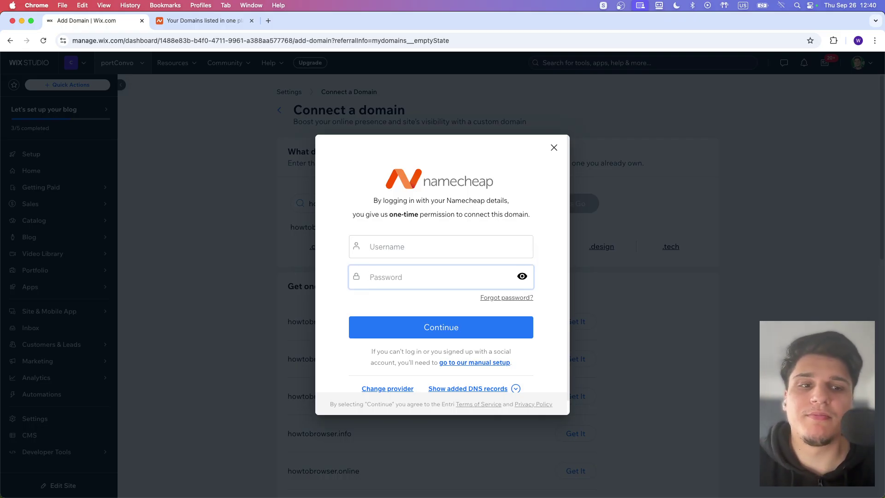
left_click(441, 246)
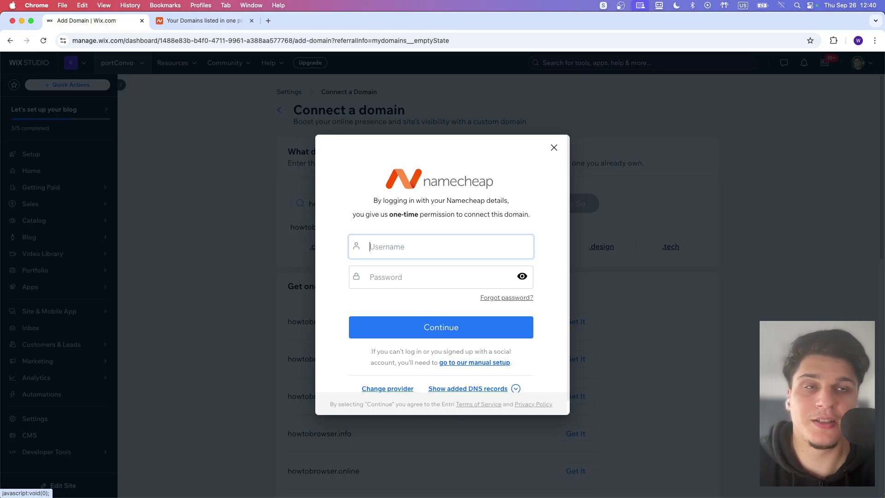
left_click(475, 362)
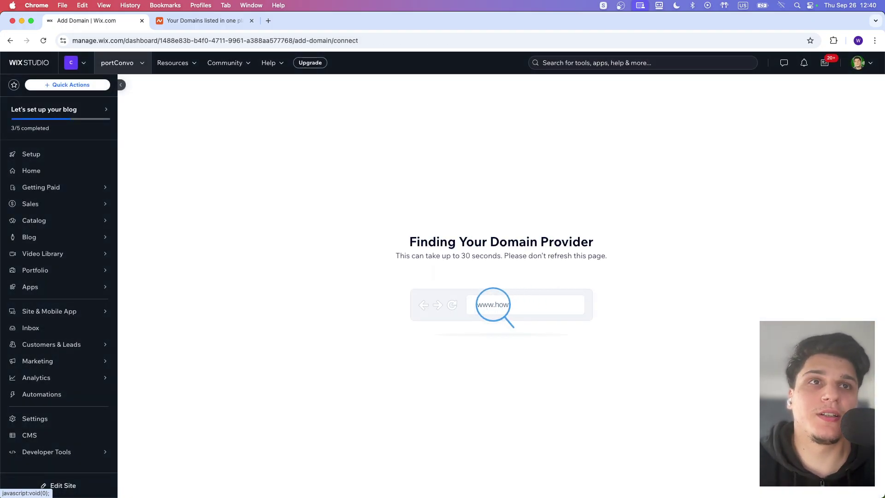
left_click_drag(410, 242, 561, 241)
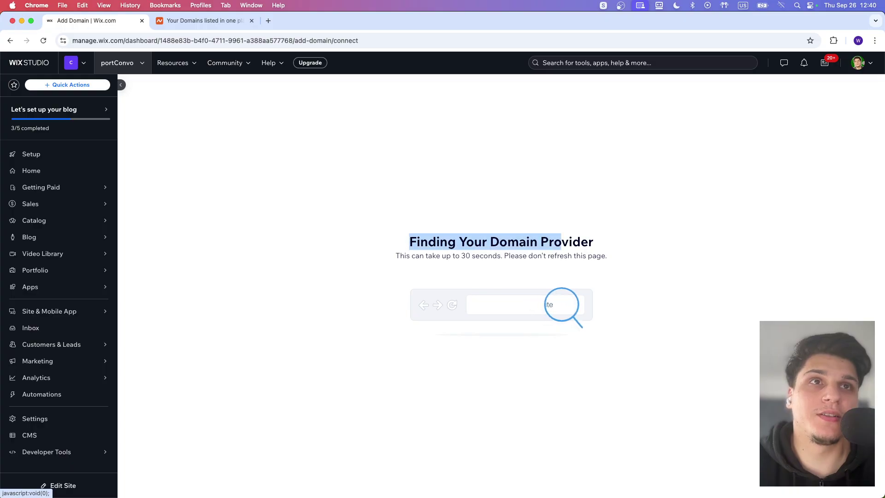
left_click(561, 241)
left_click_drag(395, 256, 488, 256)
left_click(488, 256)
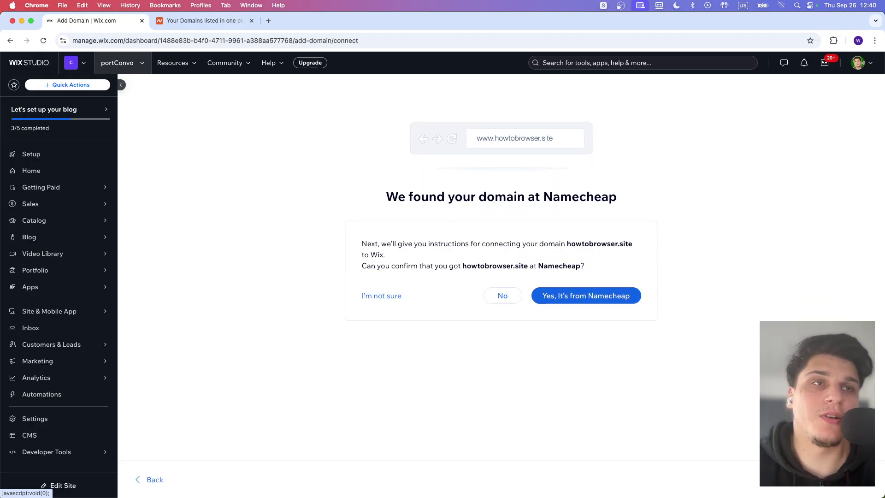
- Confirm Namecheap as the domain's provider and start the connection guide, marking its login step as done
left_click(586, 296)
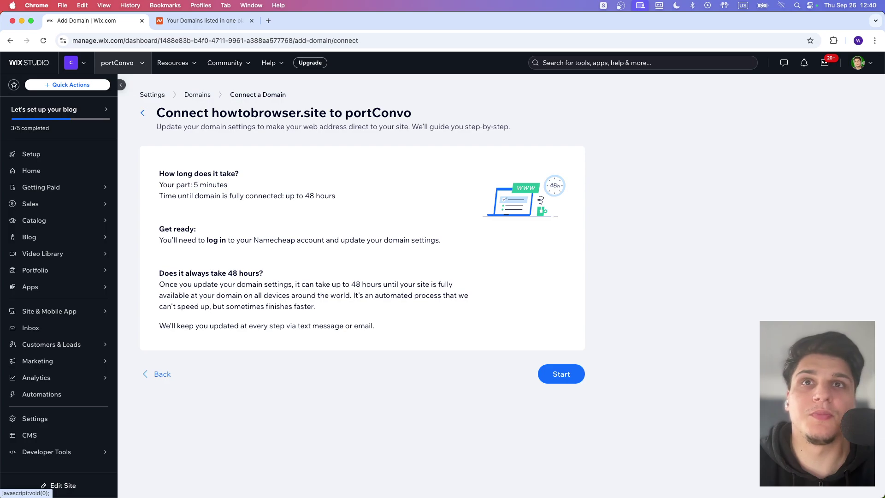
left_click(561, 374)
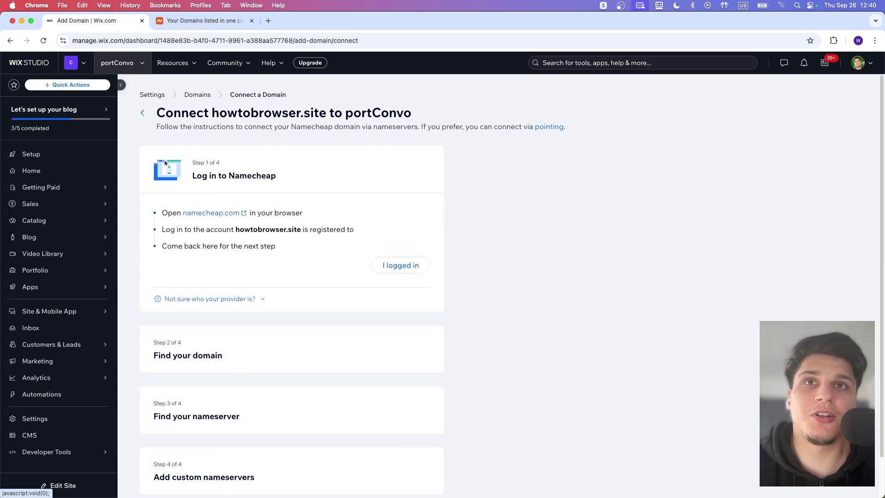
left_click(400, 265)
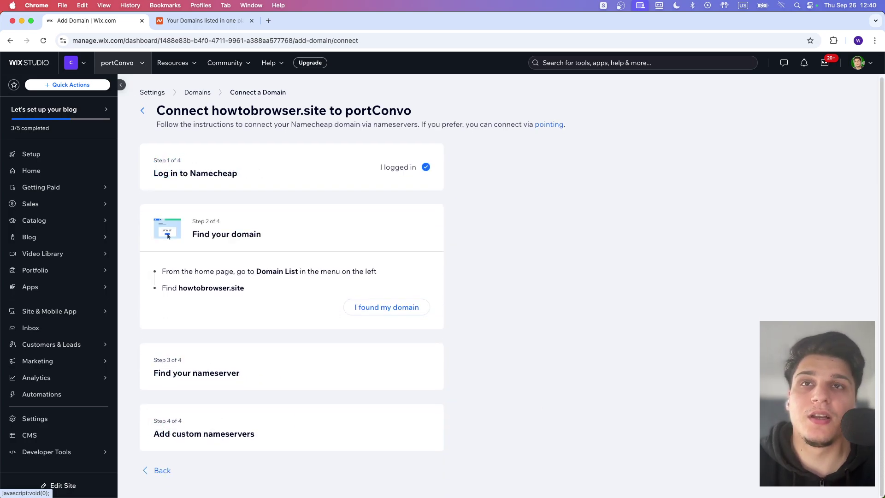
- Mark the guide's find-domain and find-nameserver steps as done and copy Nameserver 1, ns10.wixdns.net
left_click(386, 307)
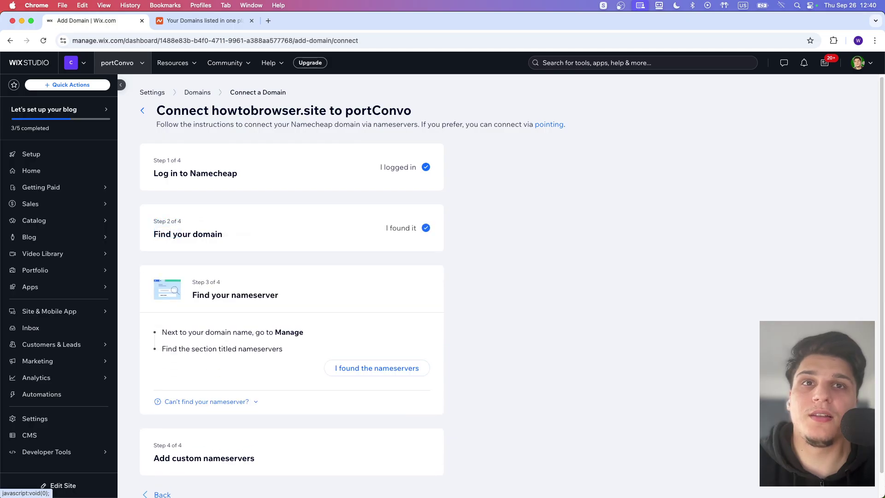
left_click(377, 368)
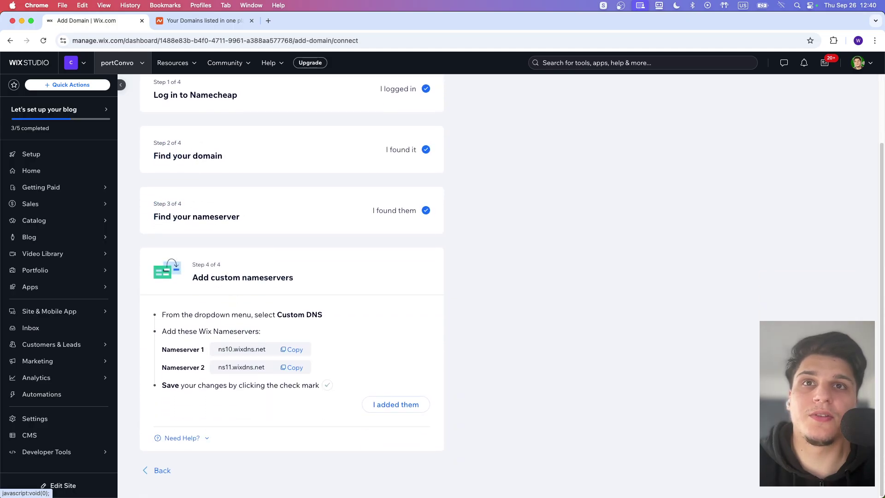
left_click(291, 350)
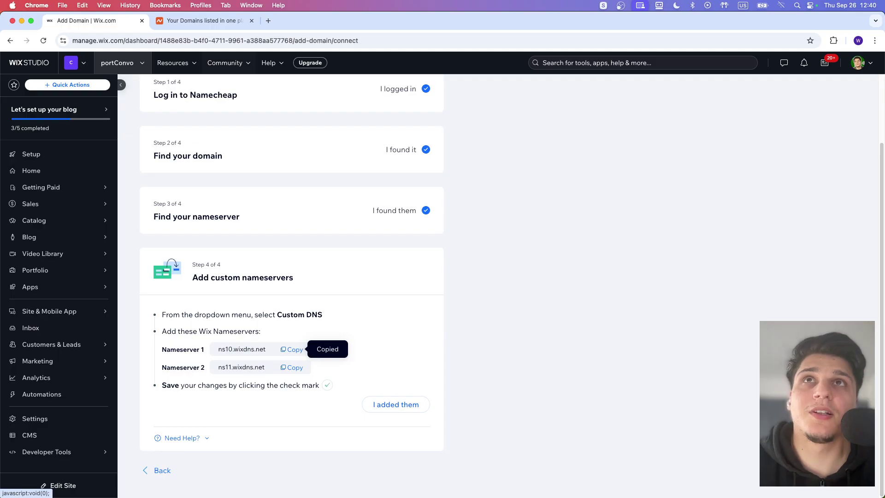
- Switch to Namecheap, open the management page of howtobrowser.site and select its first Custom DNS nameserver entry, ns10.wixdns.net
key("ctrl+Tab")
left_click(732, 389)
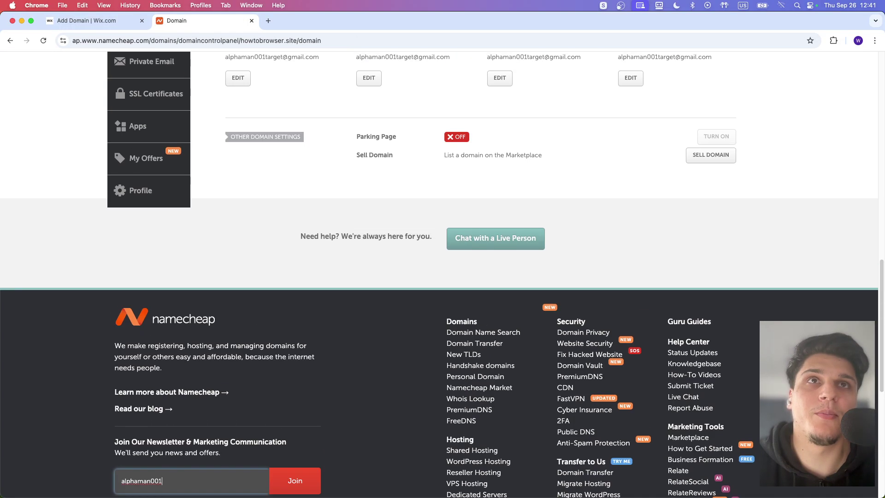
scroll(443, 274, "up", 2)
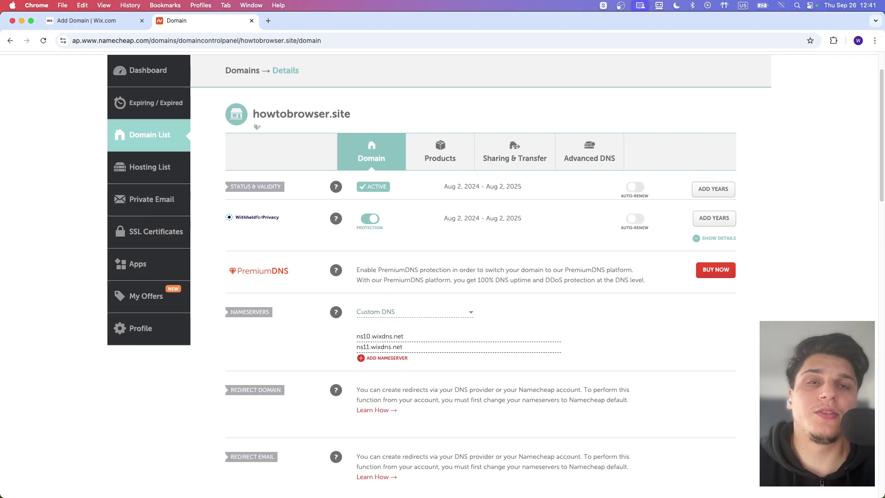
key("super+a")
key("super+c")
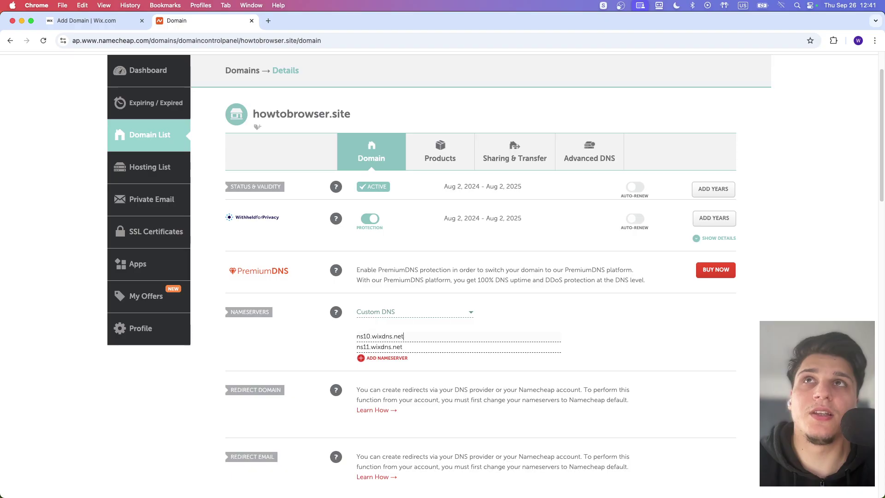
- Return to Wix, mark the first three steps of the connection guide as done, and copy Nameserver 2, ns11.wixdns.net
left_click(86, 20)
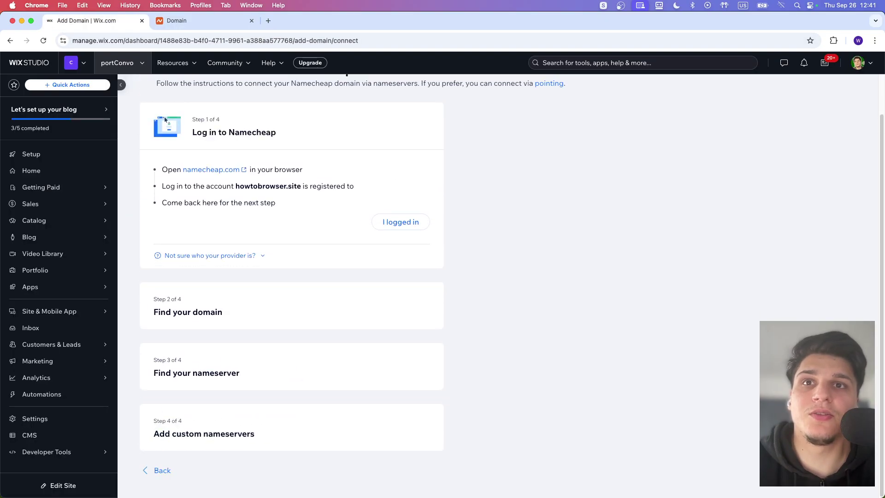
left_click(401, 222)
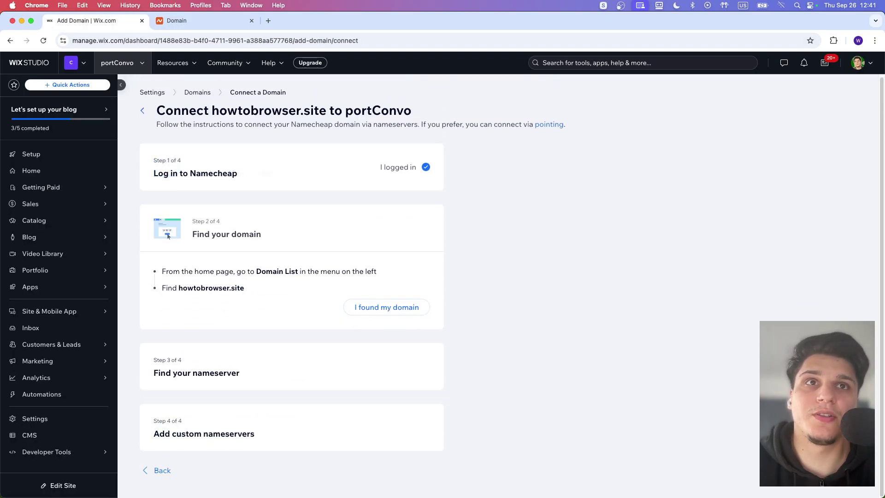
left_click(386, 308)
left_click(377, 368)
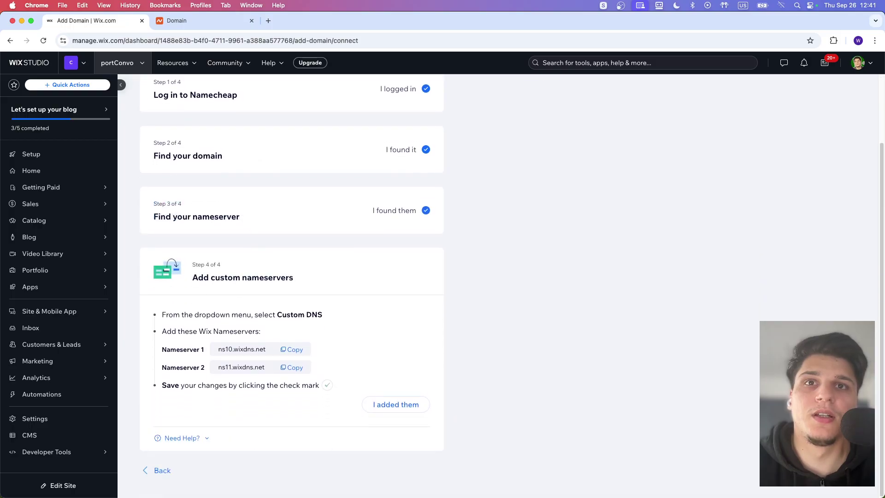
left_click(292, 367)
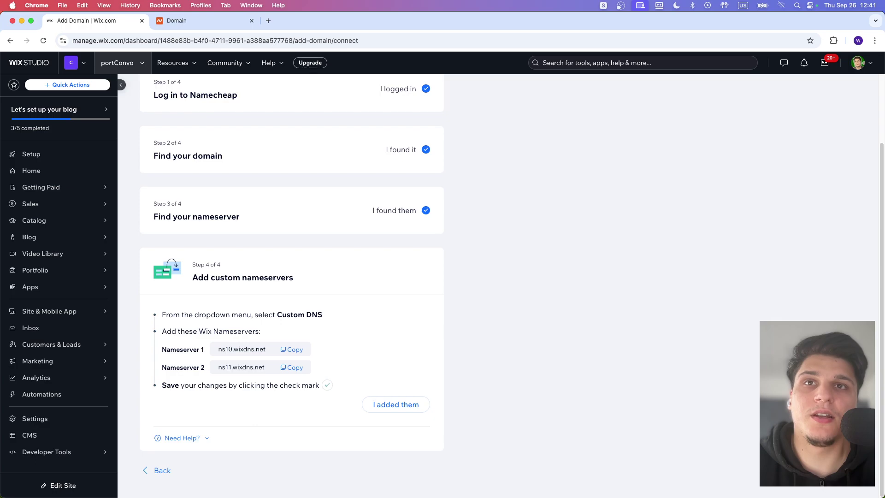
- Revisit the Namecheap domain page and confirm in the Wix guide that the custom nameservers have been added
left_click(203, 21)
left_click(87, 20)
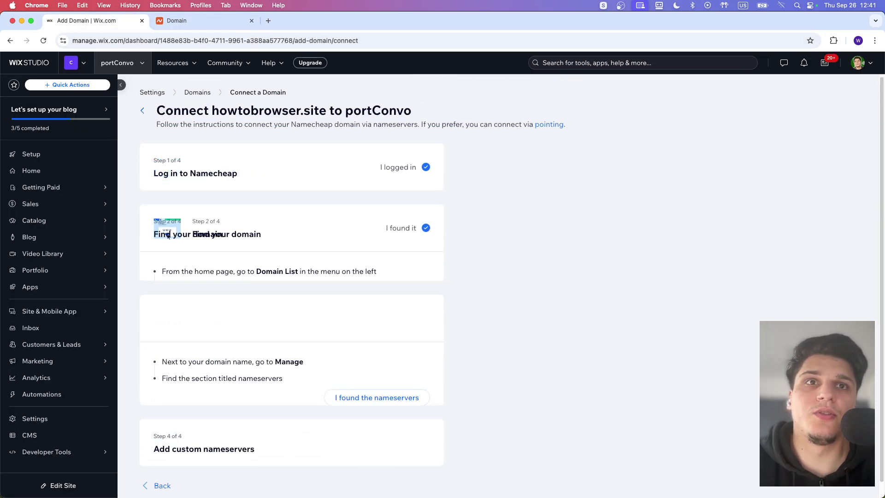
left_click(396, 404)
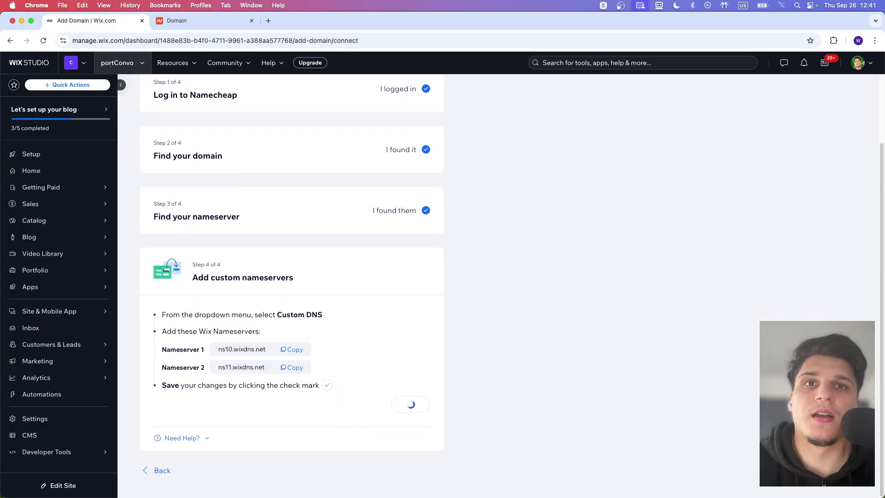
- Switch to Namecheap, append a "d" to the ns11.wixdns.net entry to bring up the save option, and remove the letter again
left_click(204, 21)
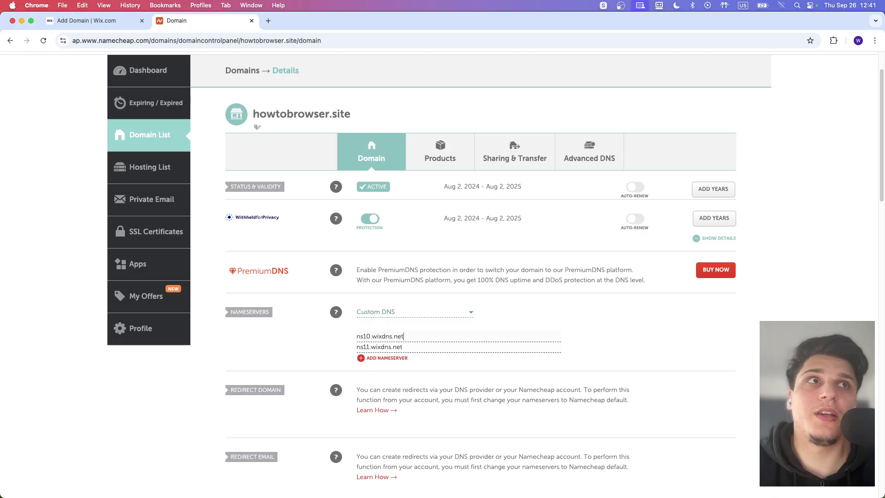
scroll(439, 275, "up", 2)
scroll(514, 201, "up", 1)
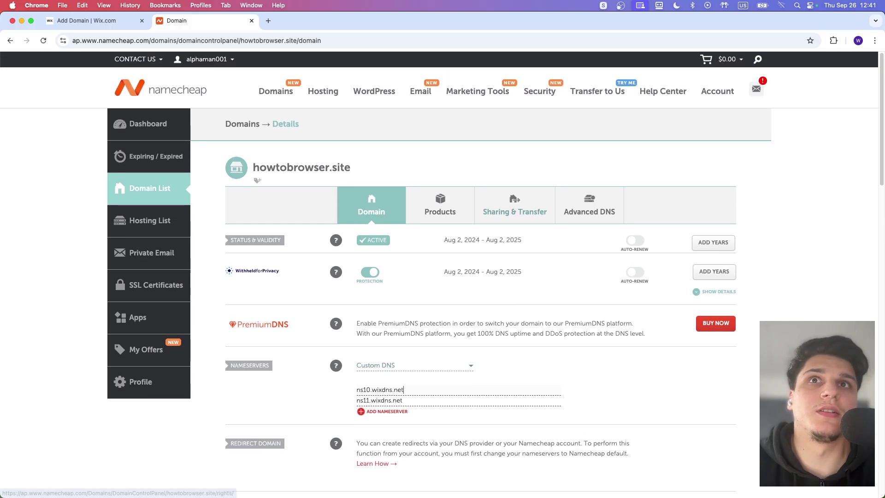
scroll(515, 201, "down", 10)
scroll(514, 201, "up", 3)
scroll(442, 277, "up", 8)
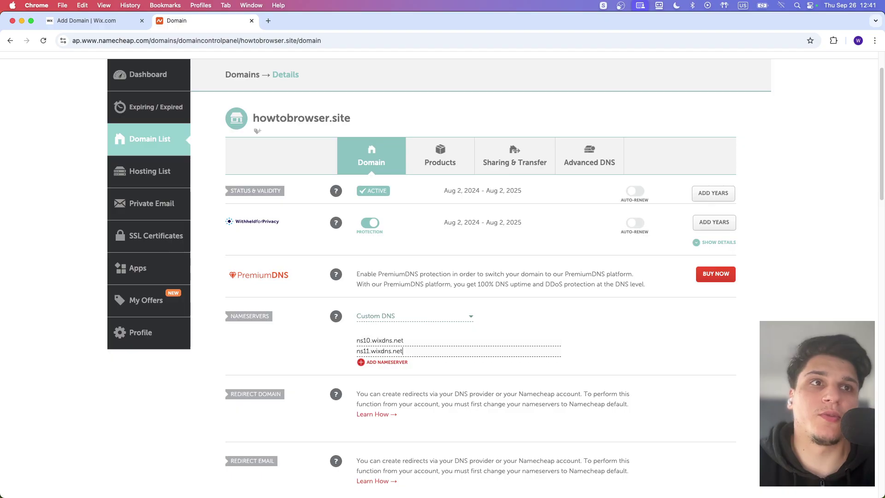
type("d")
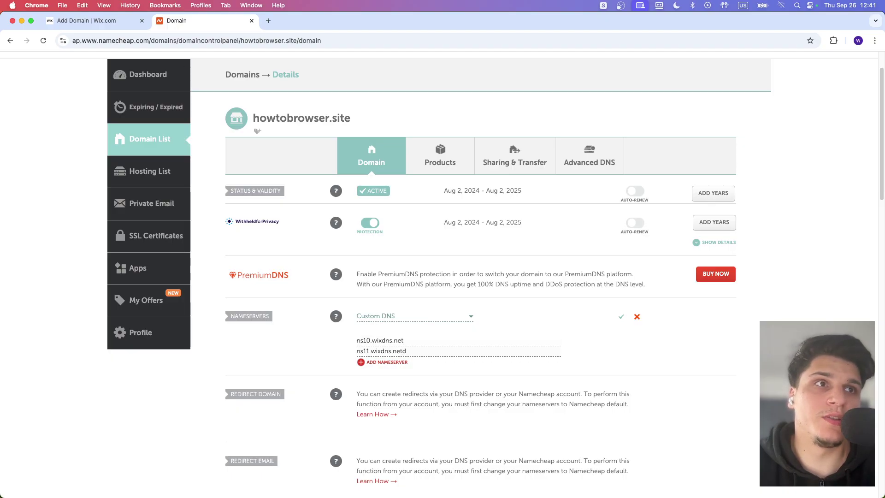
key("BackSpace")
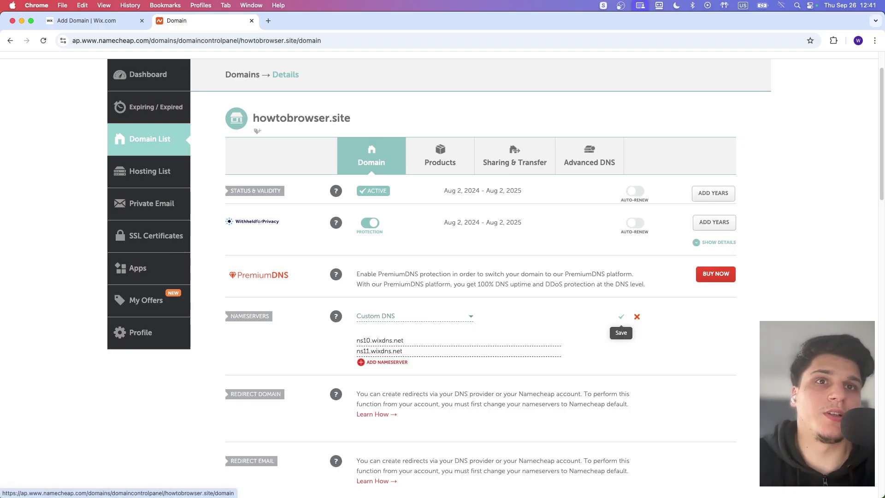
- Return to Wix and track the connection status of howtobrowser.site, examining when the domain check is due to finish
left_click(86, 20)
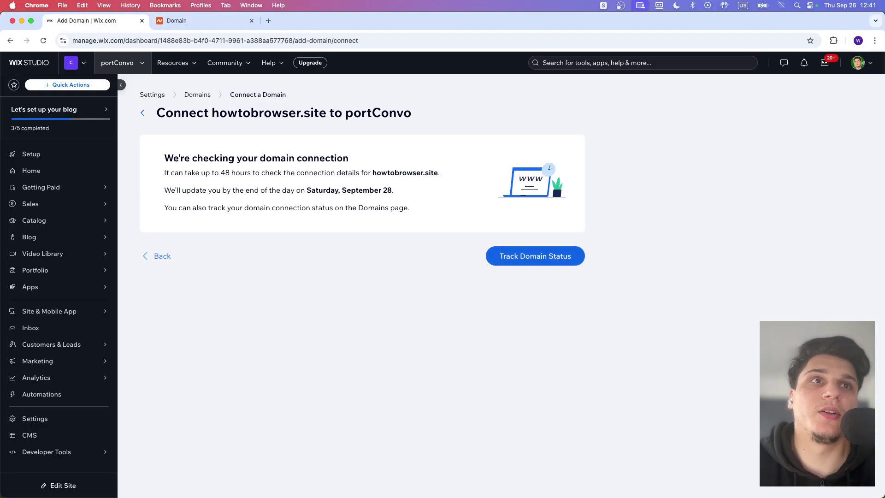
left_click(536, 256)
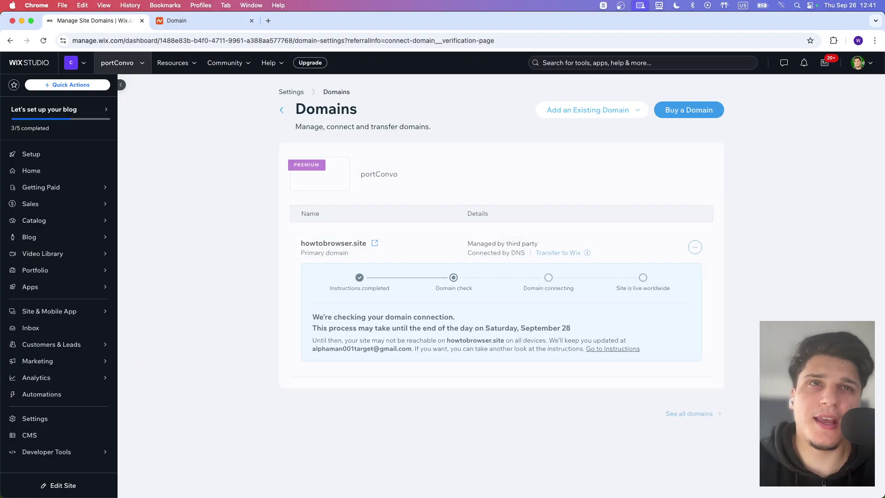
left_click_drag(475, 327, 518, 328)
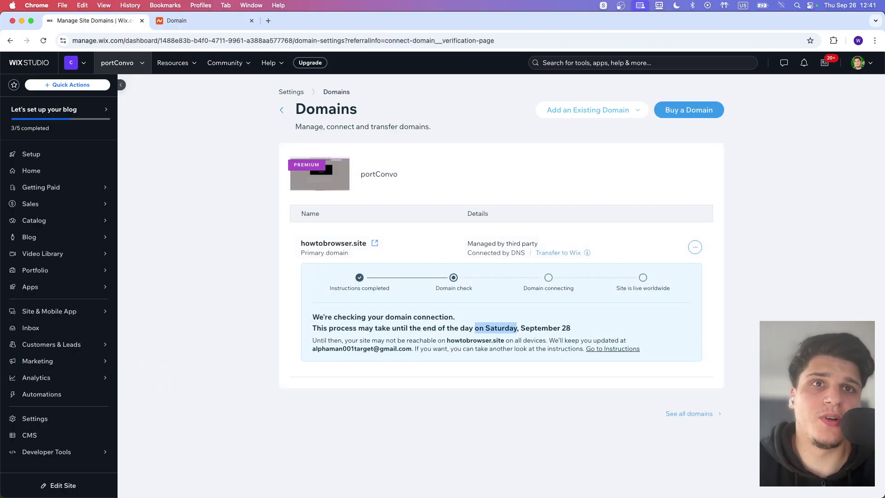
left_click(518, 328)
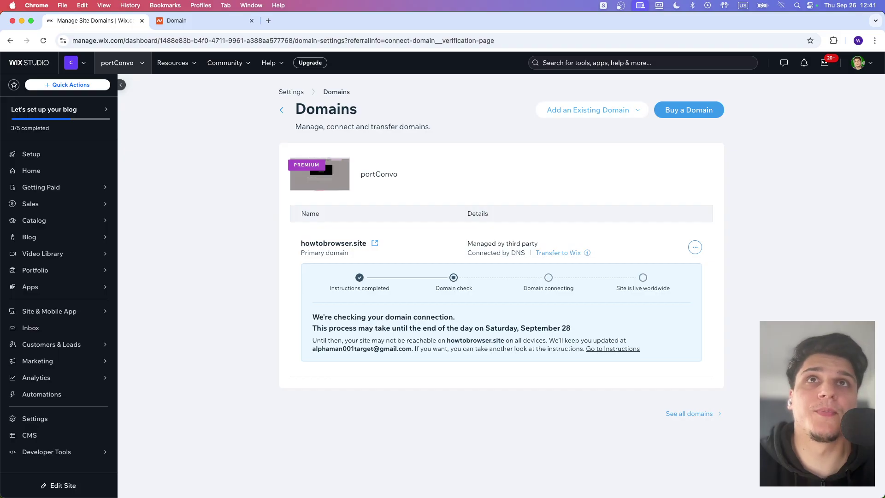
- Look at the management options for howtobrowser.site and view the options for adding an existing domain on the all-domains page
left_click(695, 247)
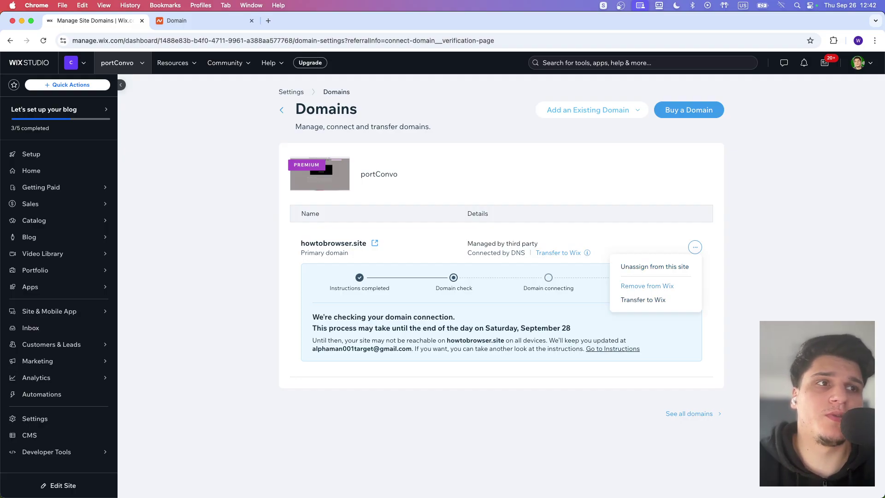
left_click(689, 414)
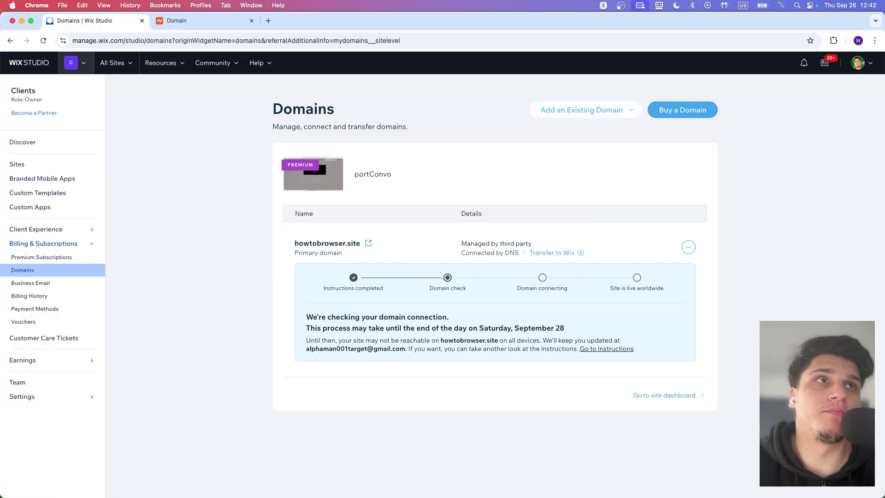
left_click(582, 109)
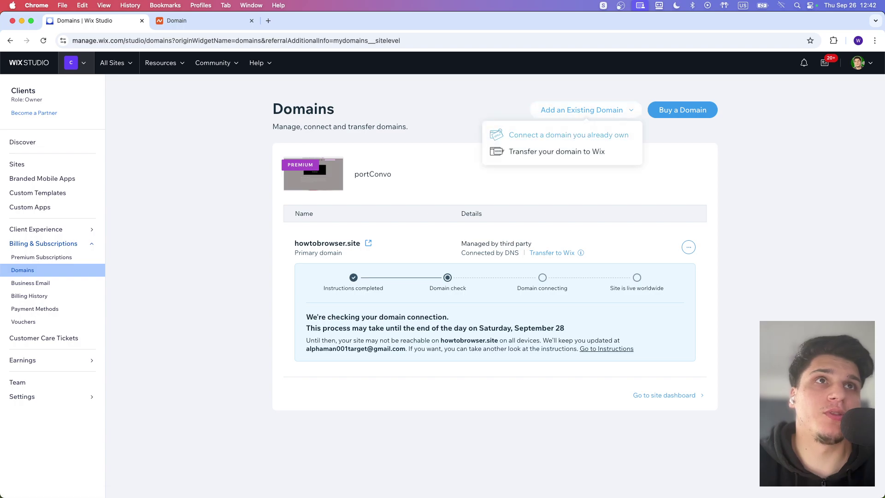